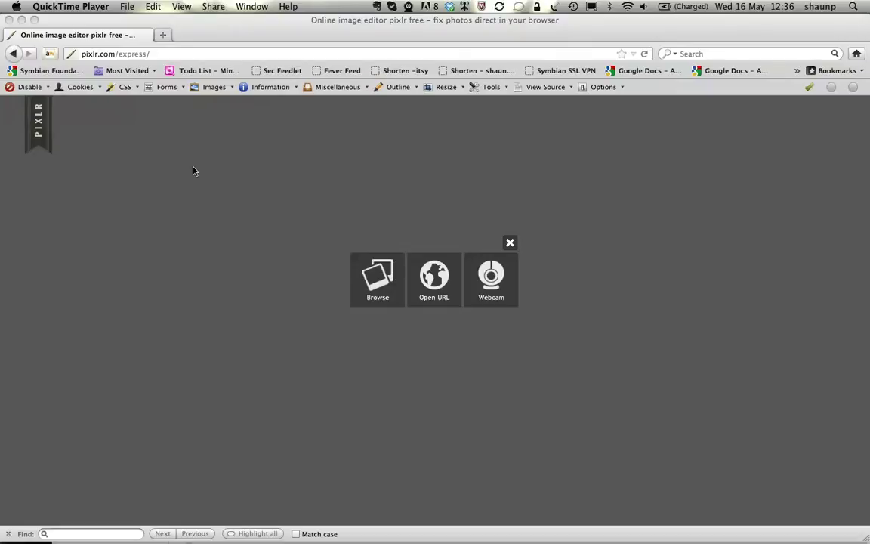
left_click(92, 54)
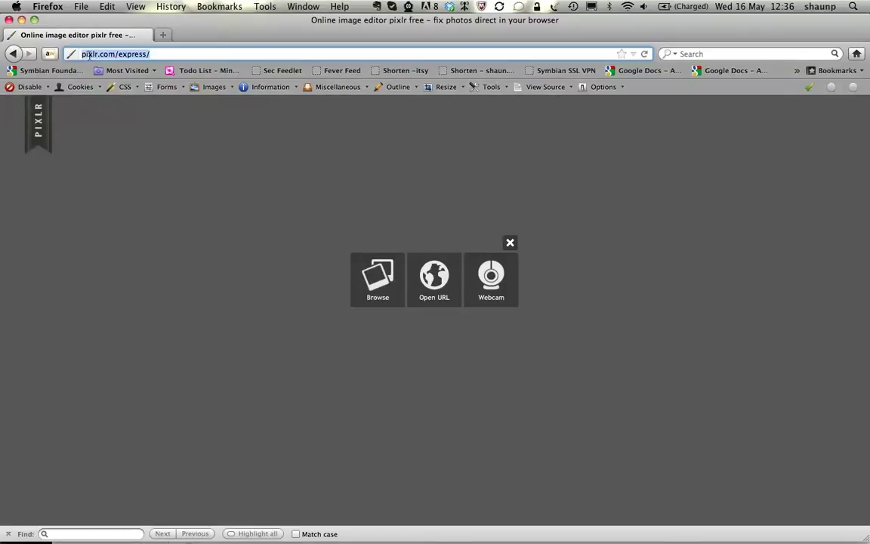
left_click(82, 55)
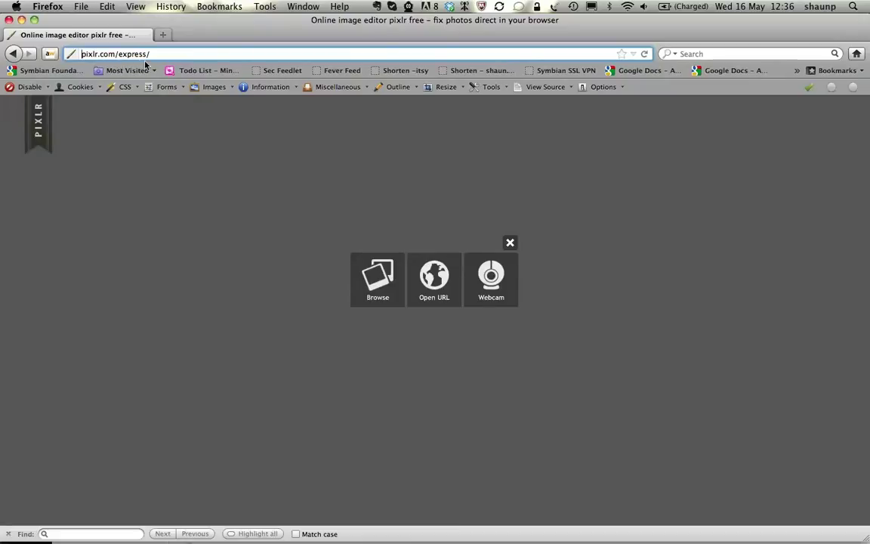
left_click(176, 150)
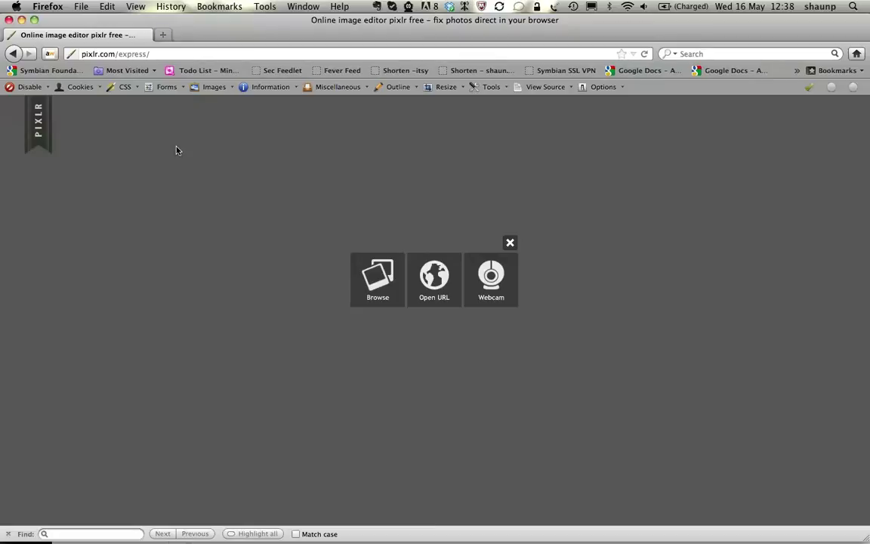
left_click(441, 296)
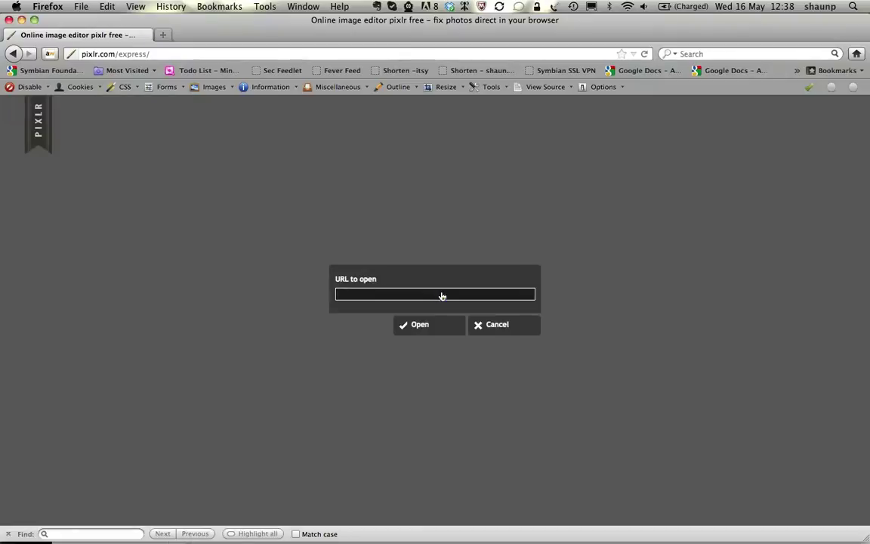
left_click(441, 296)
type("http:")
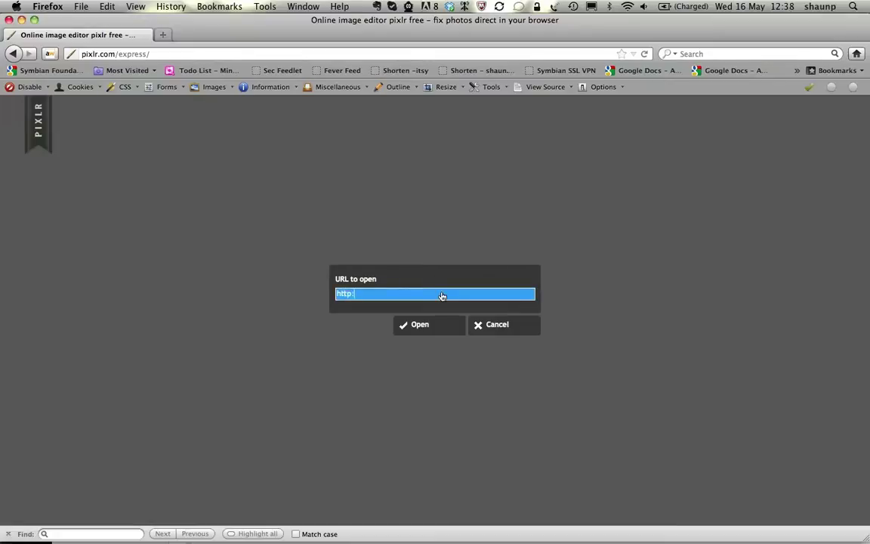
type("//embrea")
type("eyourgeek.com")
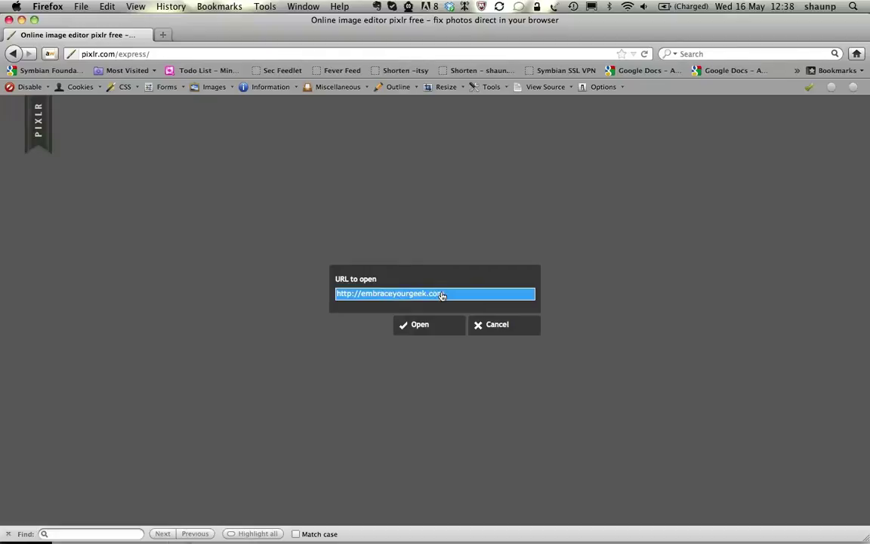
type("/images/fbcover.jpg")
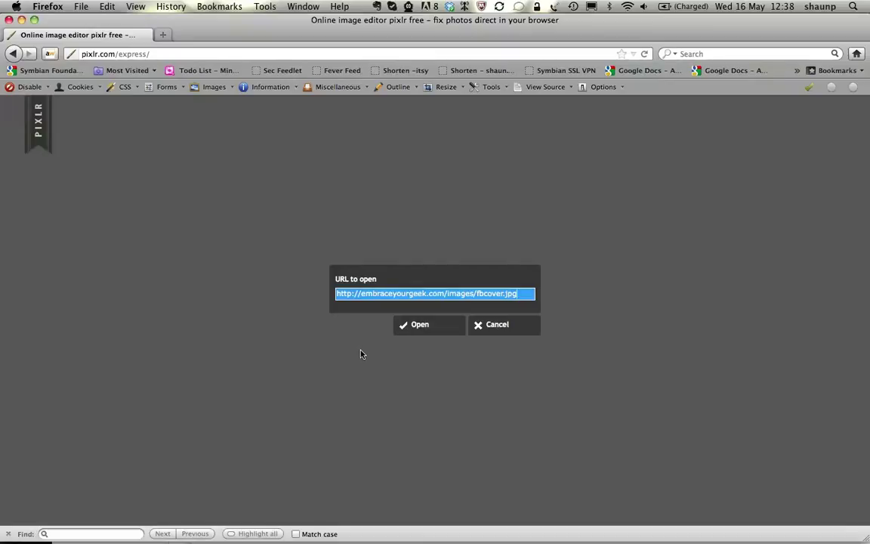
left_click(421, 325)
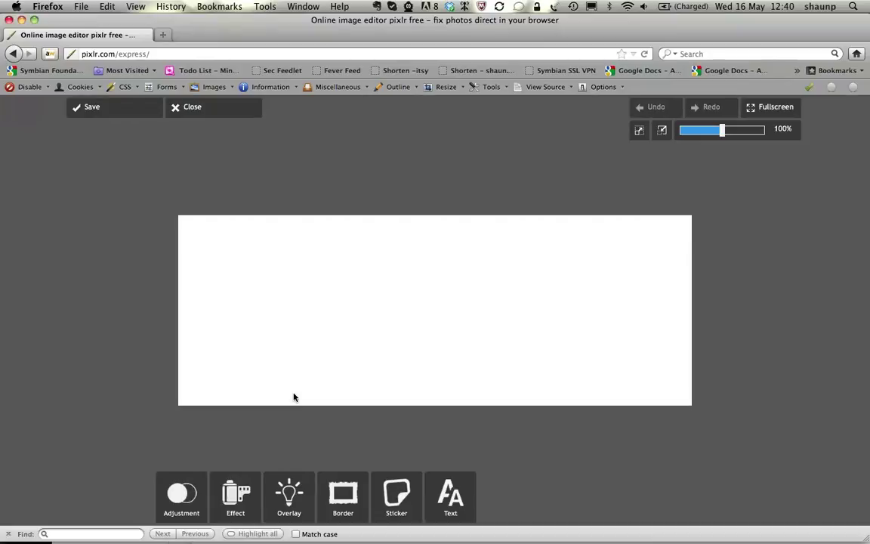
Step: Add an image via Adjustment > Add image, searching 'facebook london' by file name and choosing facebook_london2.jpg
left_click(189, 503)
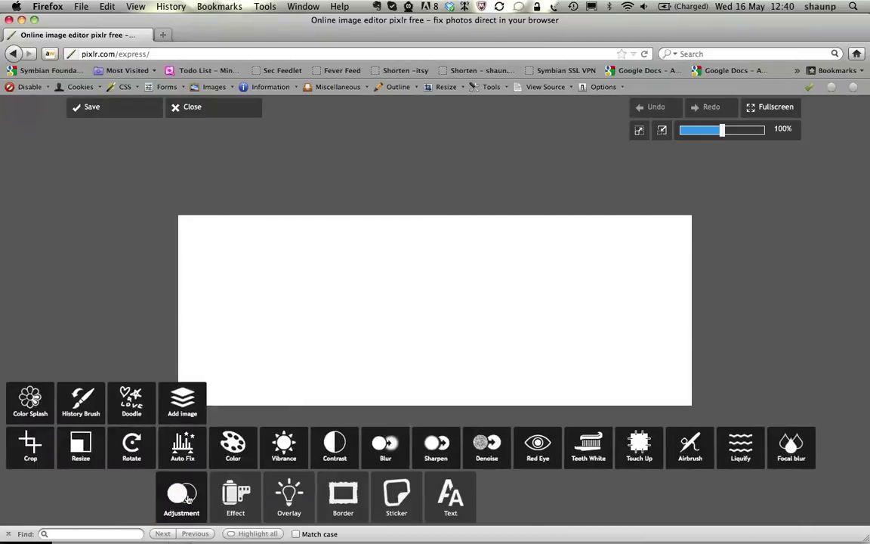
left_click(186, 409)
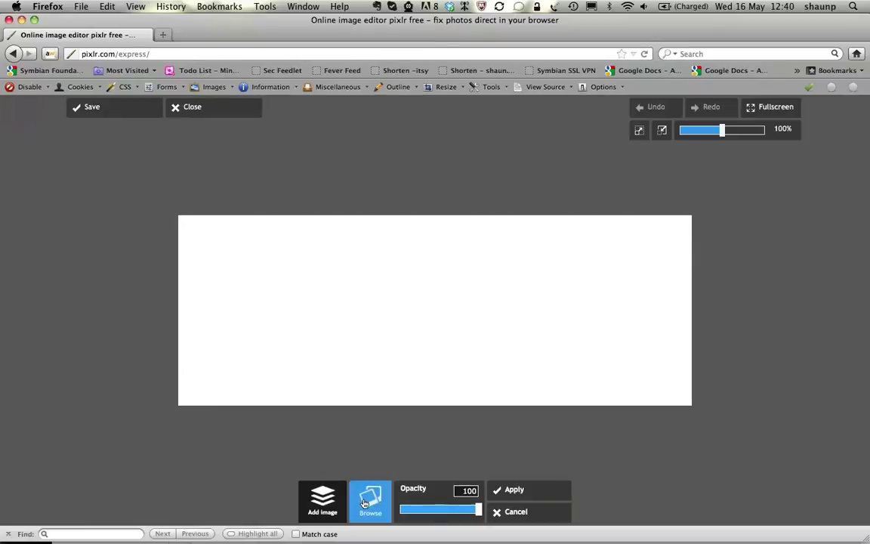
left_click(366, 500)
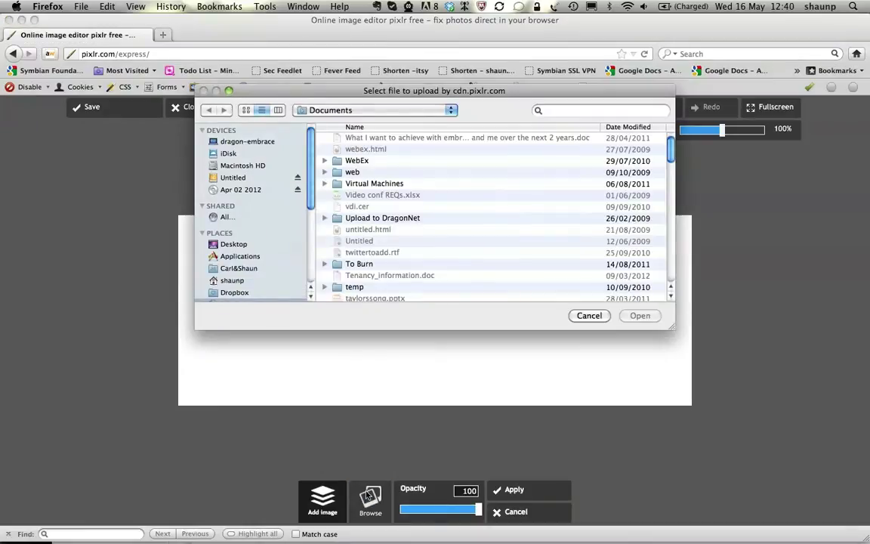
left_click(585, 113)
type("faceb")
type("p")
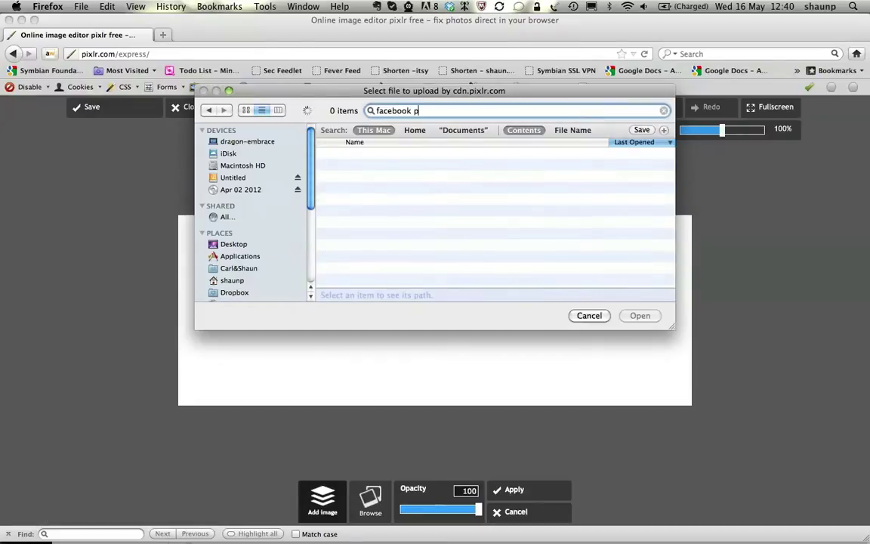
type("hotos")
key("BackSpace")
key("BackSpace")
key("BackSpace")
key("BackSpace")
key("BackSpace")
key("BackSpace")
type("london")
left_click(582, 133)
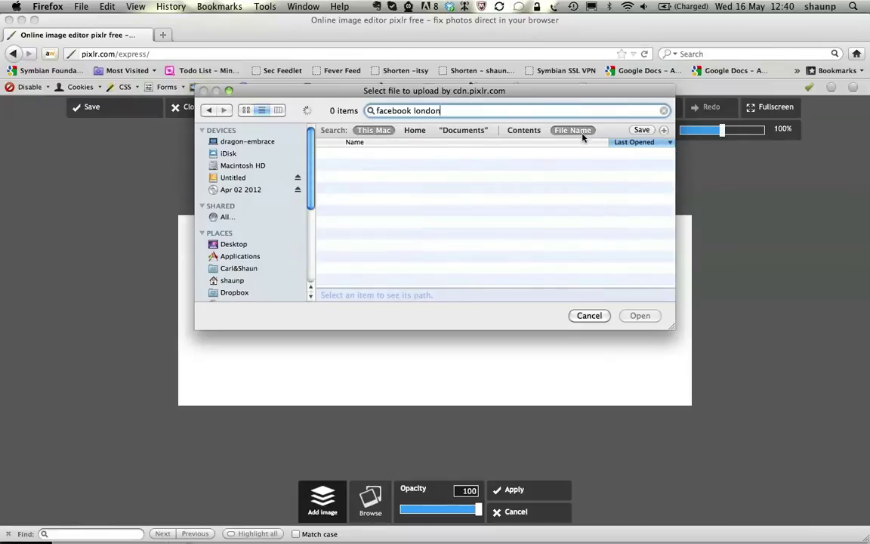
left_click(397, 167)
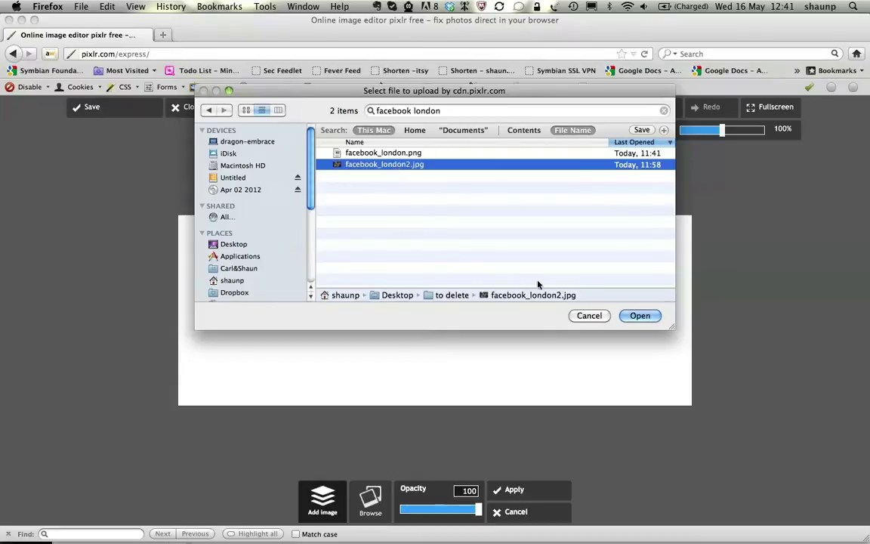
Step: Place facebook_london2.jpg on the template and move it up and left
left_click(640, 317)
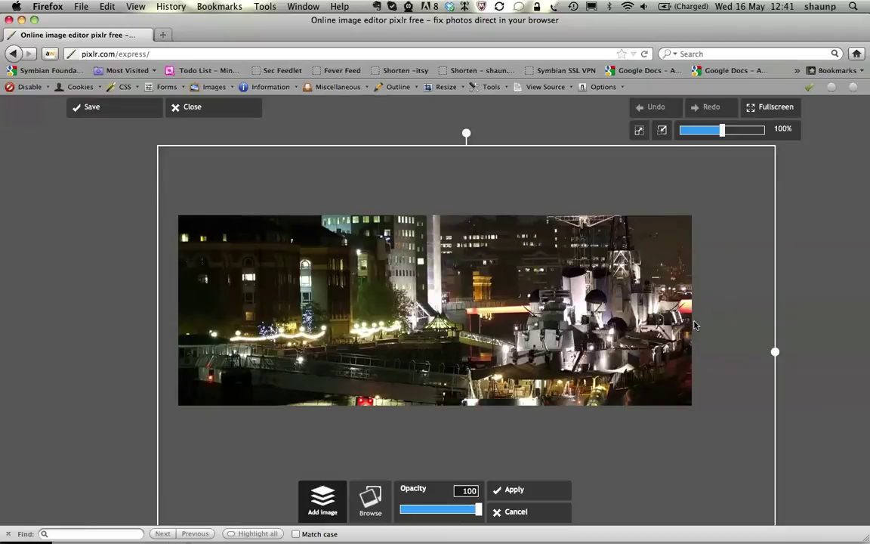
mouse_move(742, 431)
left_mouse_down()
mouse_move(734, 451)
mouse_move(720, 365)
mouse_move(736, 360)
mouse_move(730, 472)
mouse_move(739, 433)
left_mouse_up()
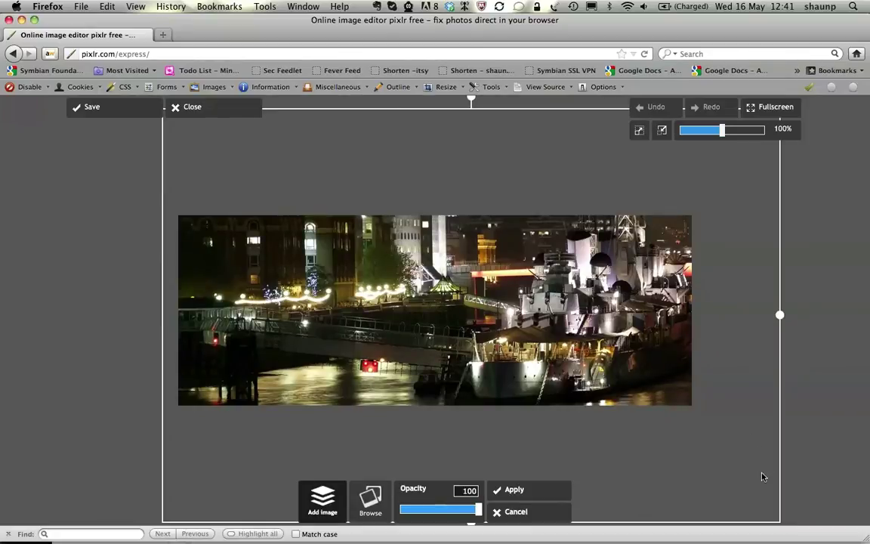
left_click_drag(744, 494, 721, 468)
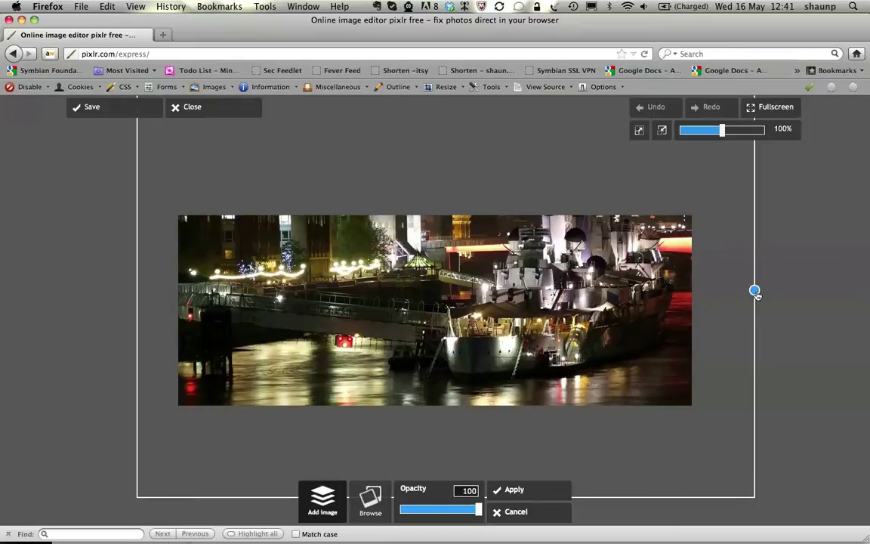
Step: Narrow the London photo from its right edge to fit the cover
left_click_drag(754, 291, 716, 294)
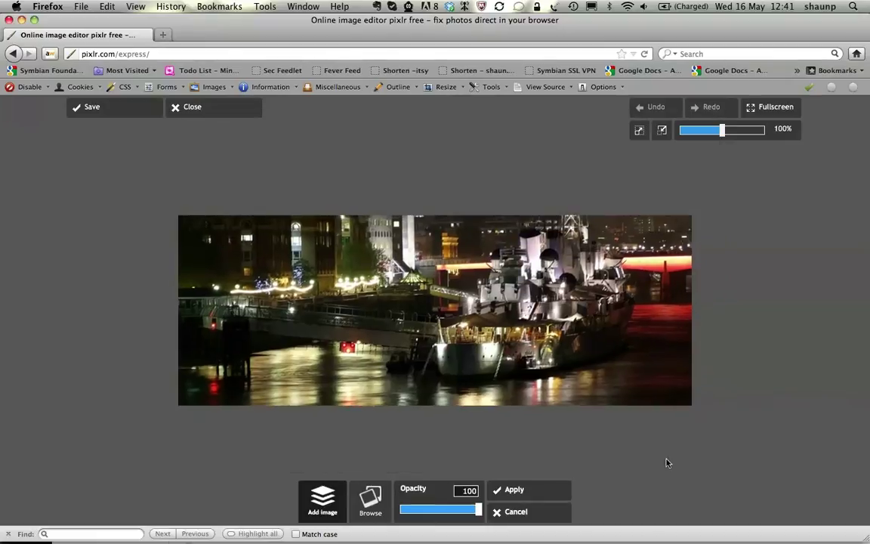
mouse_move(661, 341)
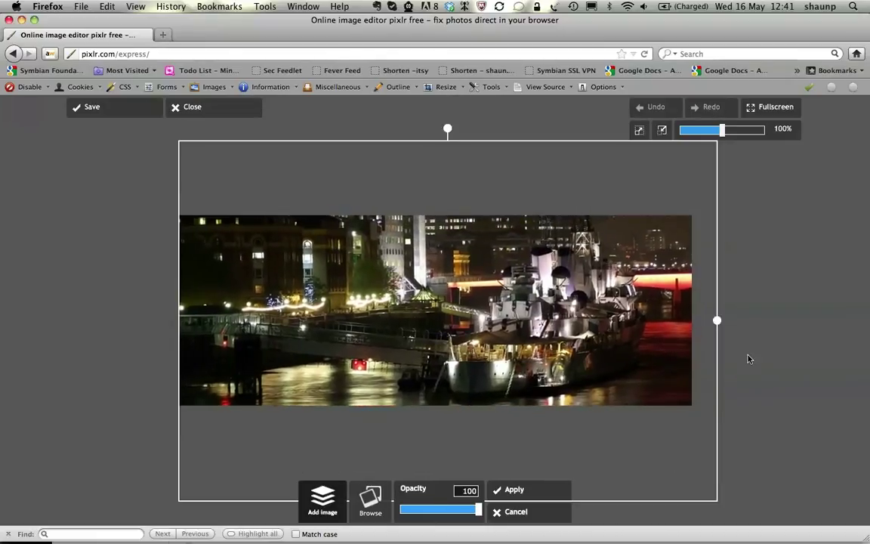
left_click_drag(717, 321, 704, 326)
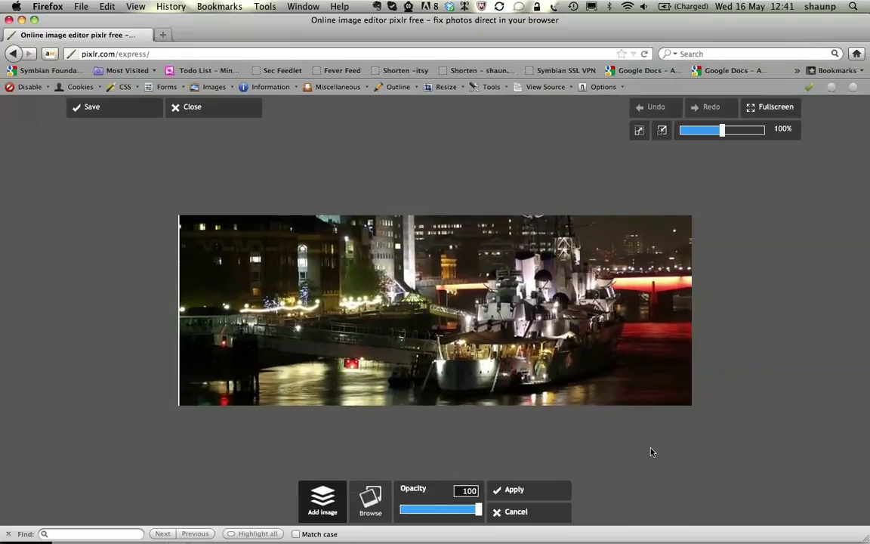
mouse_move(742, 293)
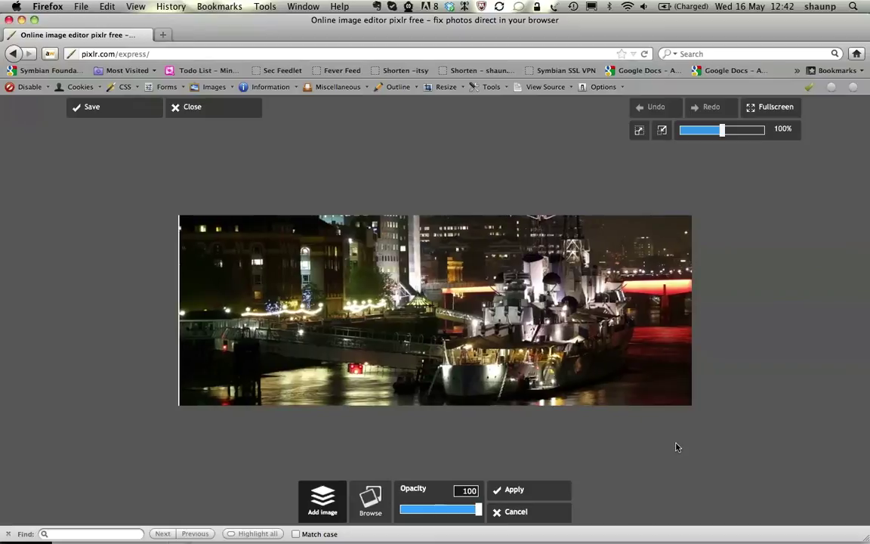
mouse_move(675, 447)
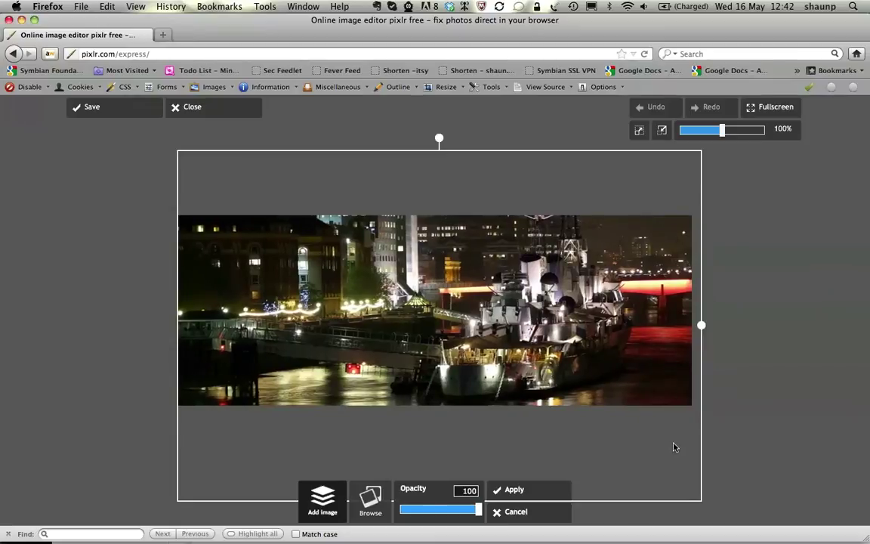
Step: Apply the London photo layer and save the cover as fb_london_cover.jpg in Documents
left_click(519, 491)
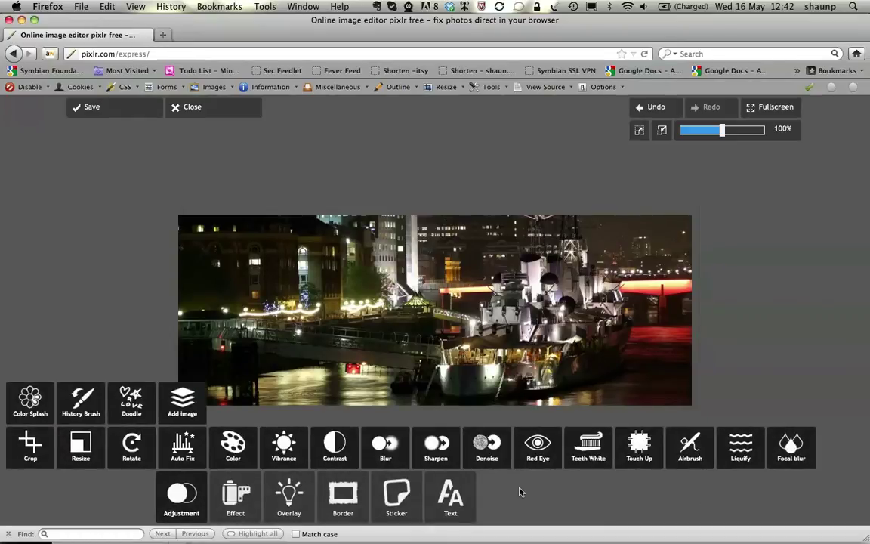
left_click(117, 120)
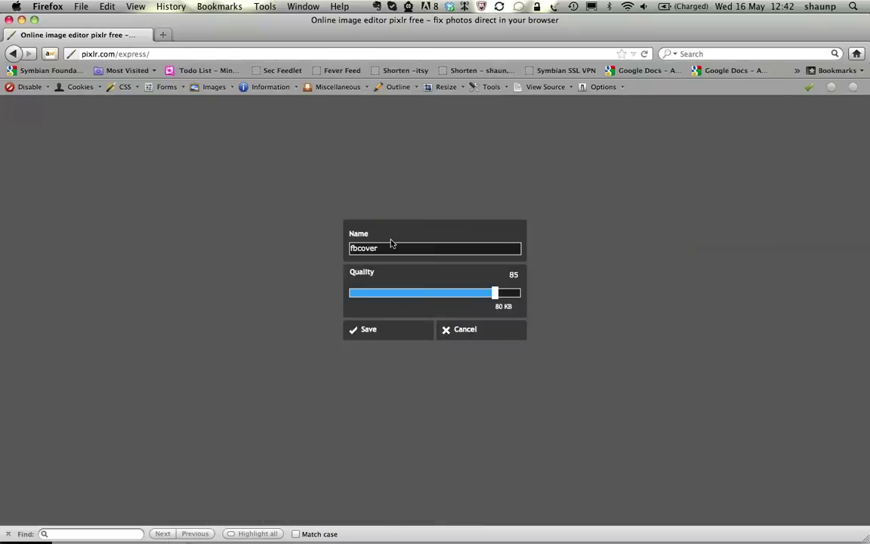
left_click_drag(390, 251, 293, 251)
type("fb_london")
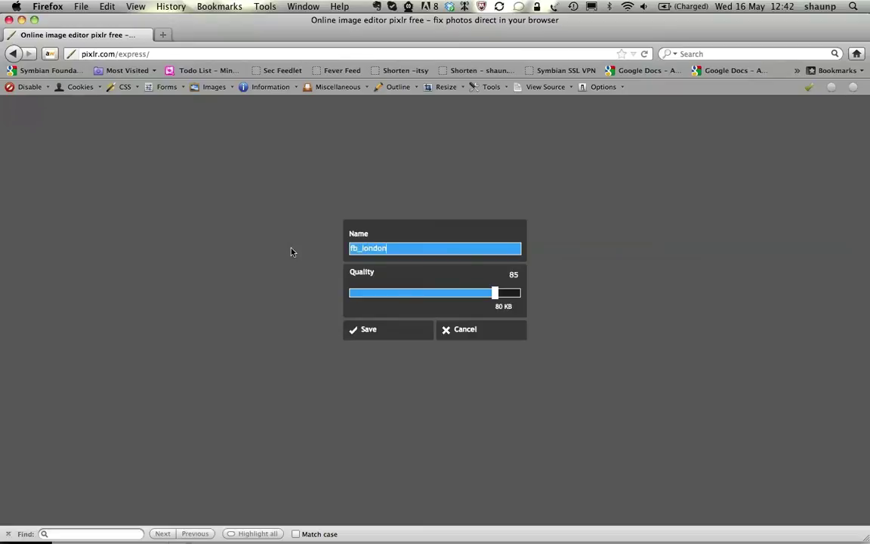
type("_cover")
left_click(370, 340)
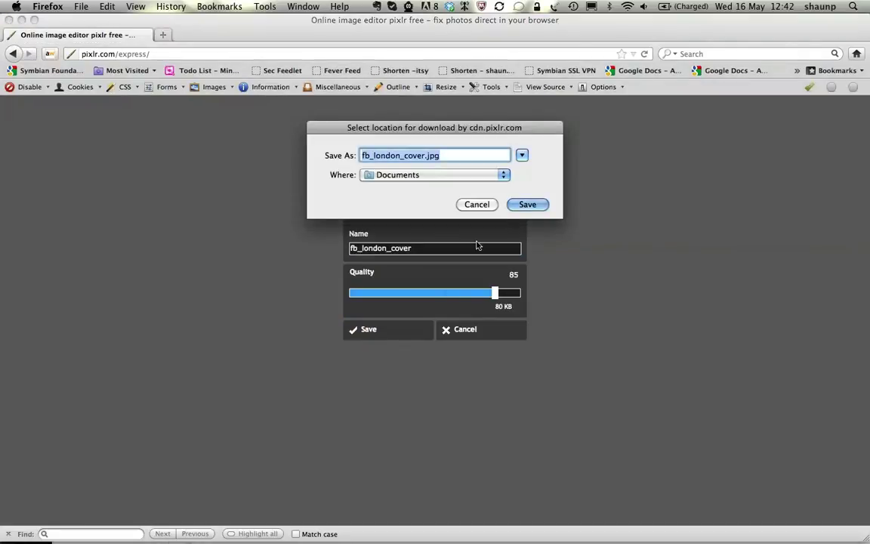
left_click(526, 205)
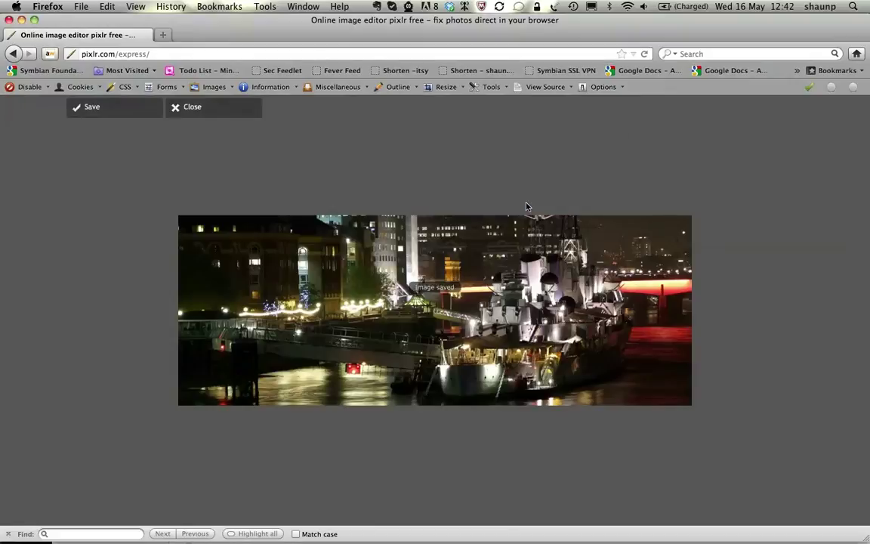